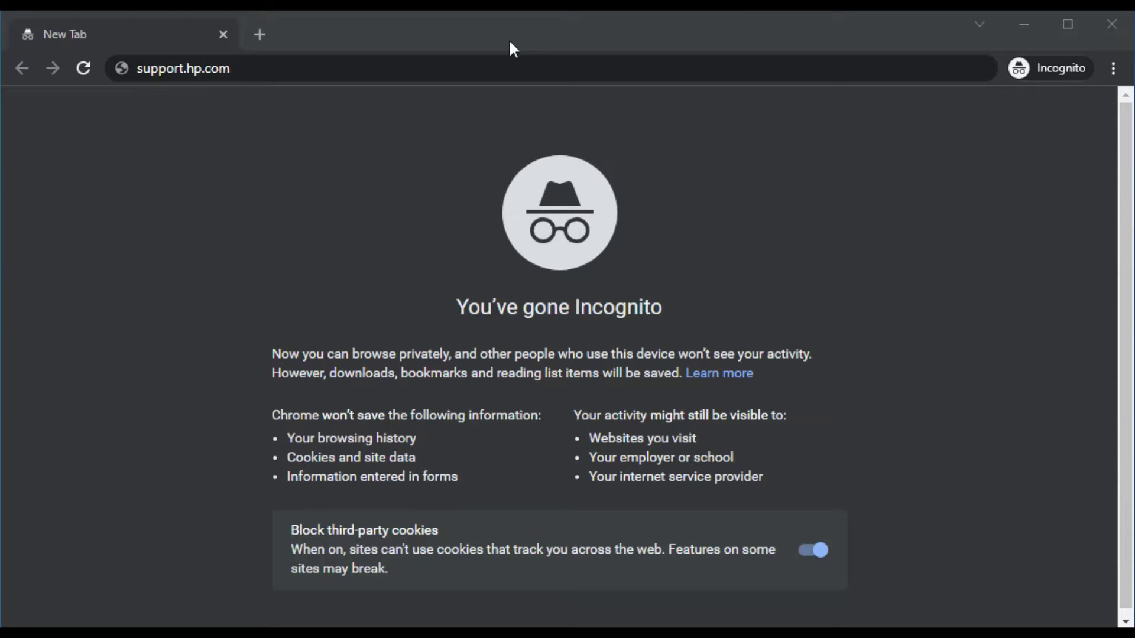
Focus the address bar holding support.hp.com, ready to load the site
click(472, 68)
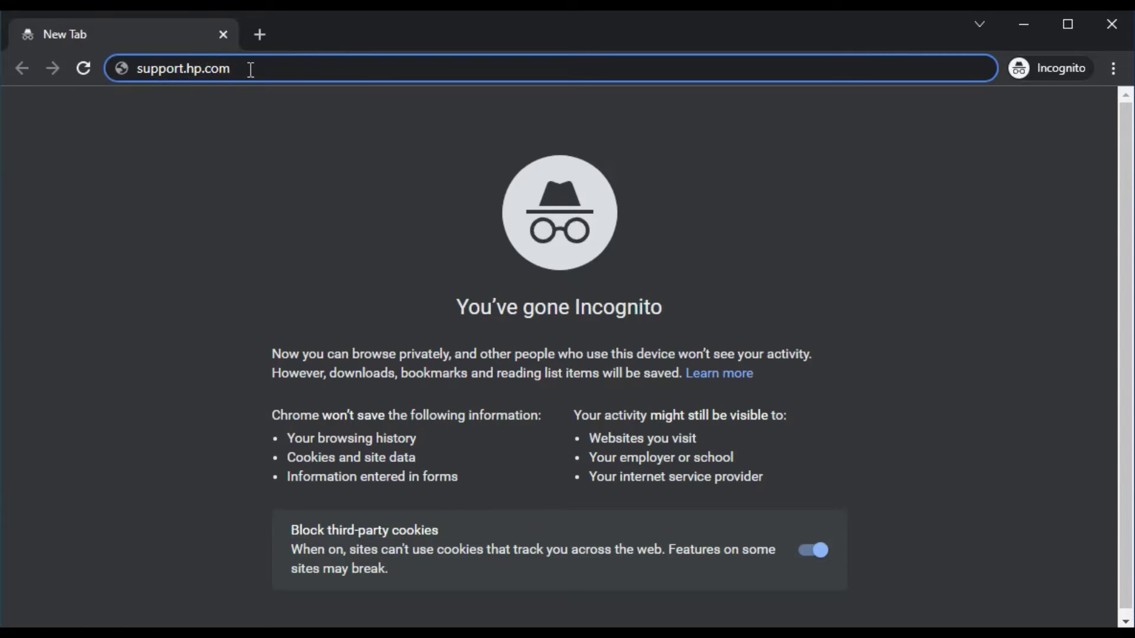
Load support.hp.com and fill the Identify your product field with 'HP Envy 6000 All-in-one'
key(Return)
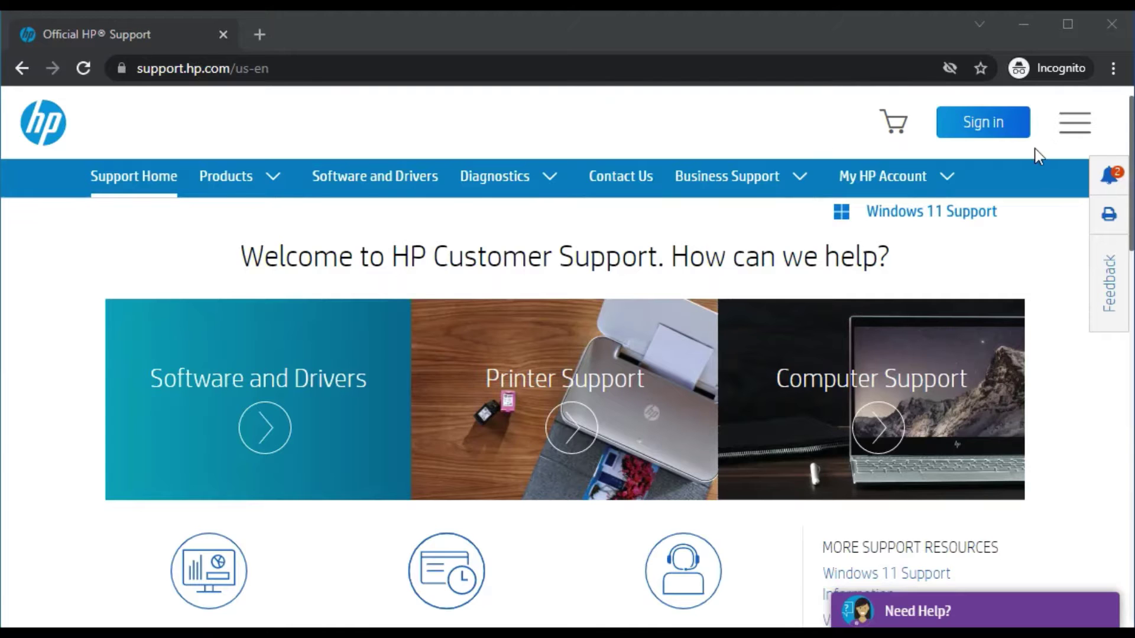
drag(1131, 133, 1123, 286)
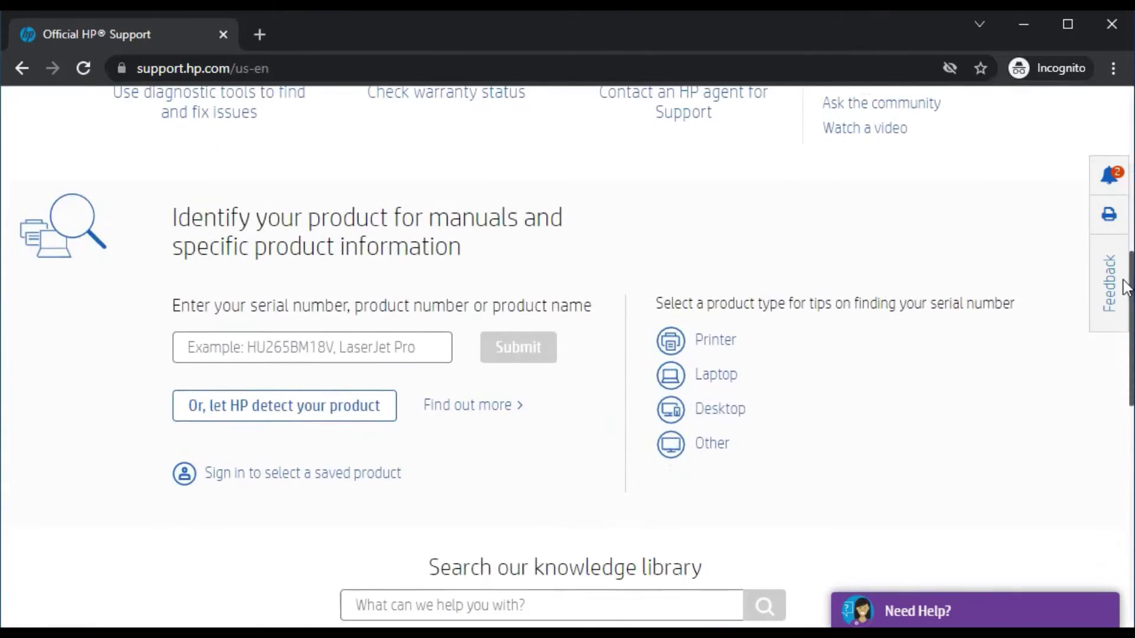
click(388, 344)
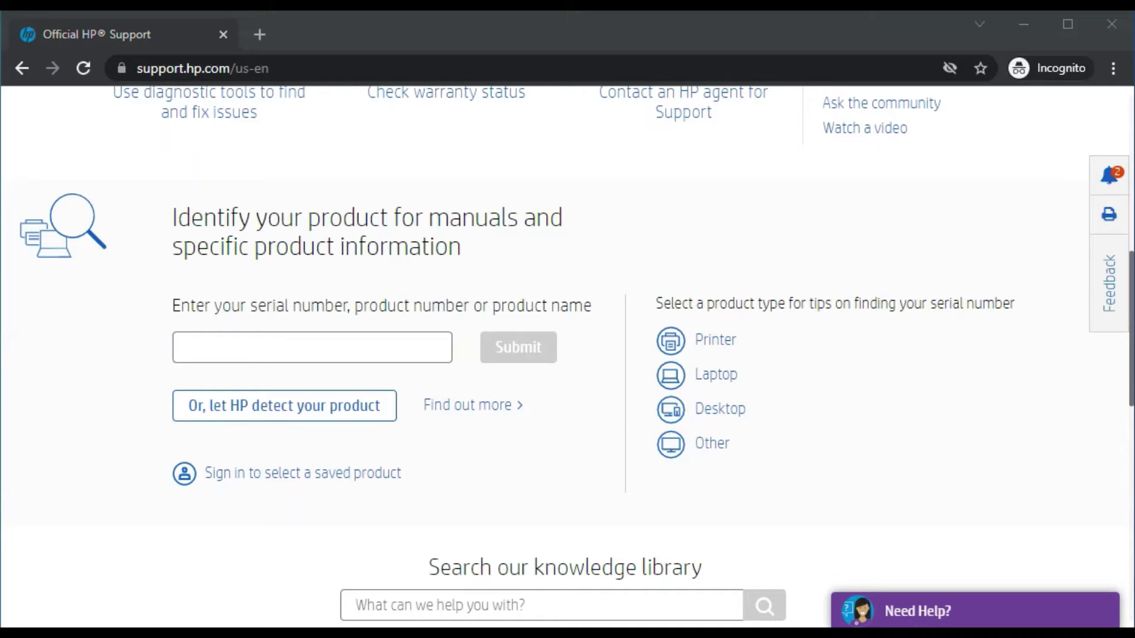
text(HP Envy 6000 All-in-one)
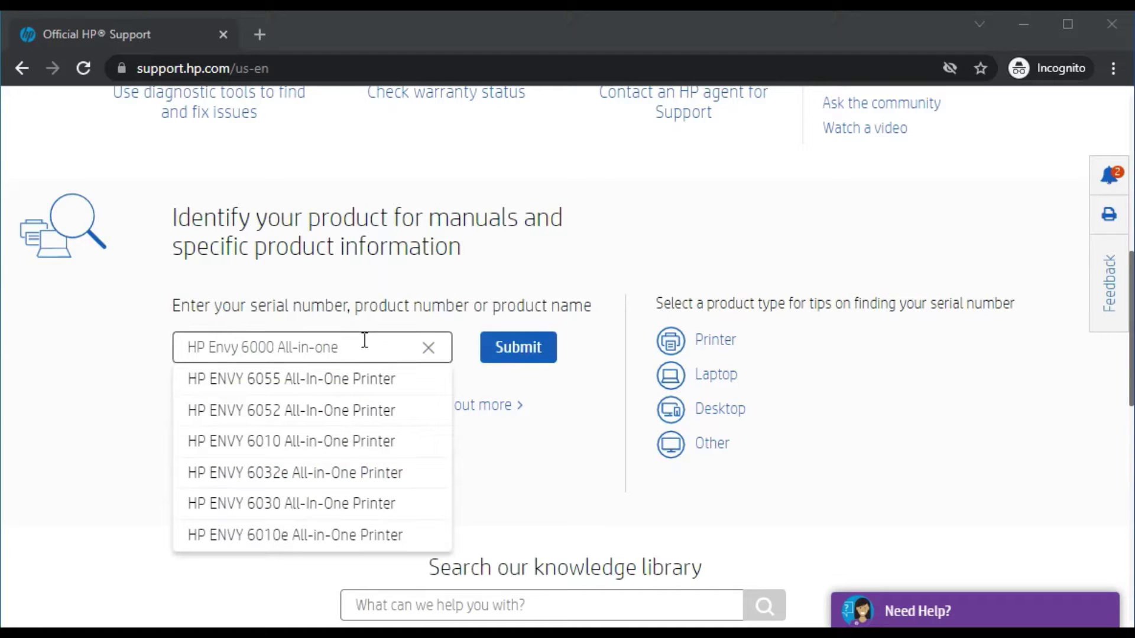
triple_click(363, 344)
click(363, 344)
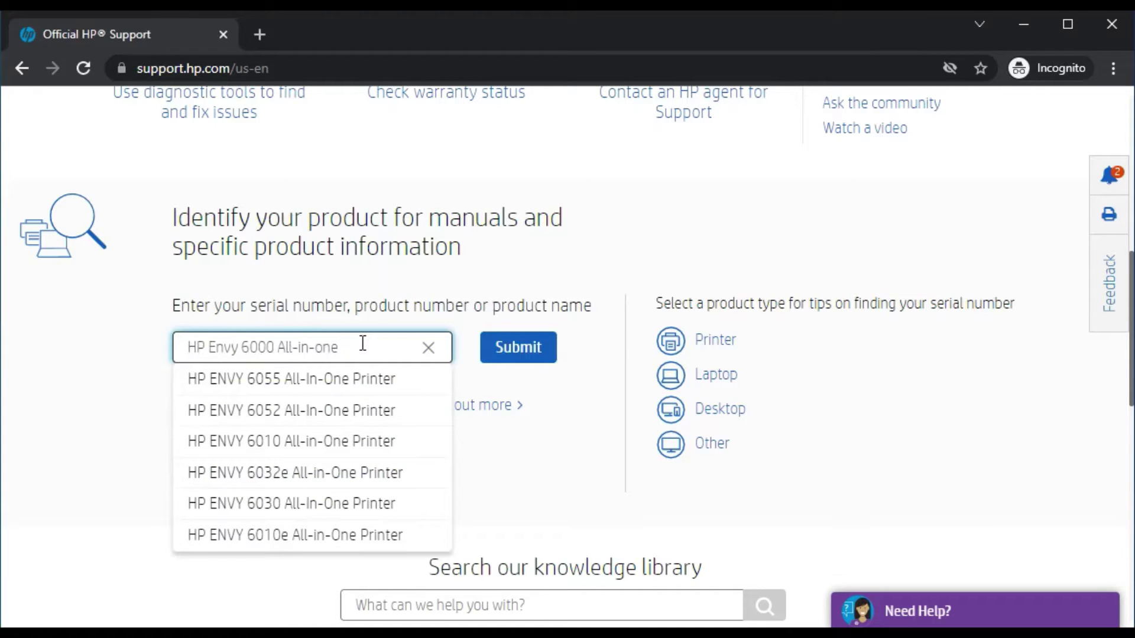
Submit the product search and choose HP ENVY 6010 All-in-One Printer from the 17 results
click(508, 356)
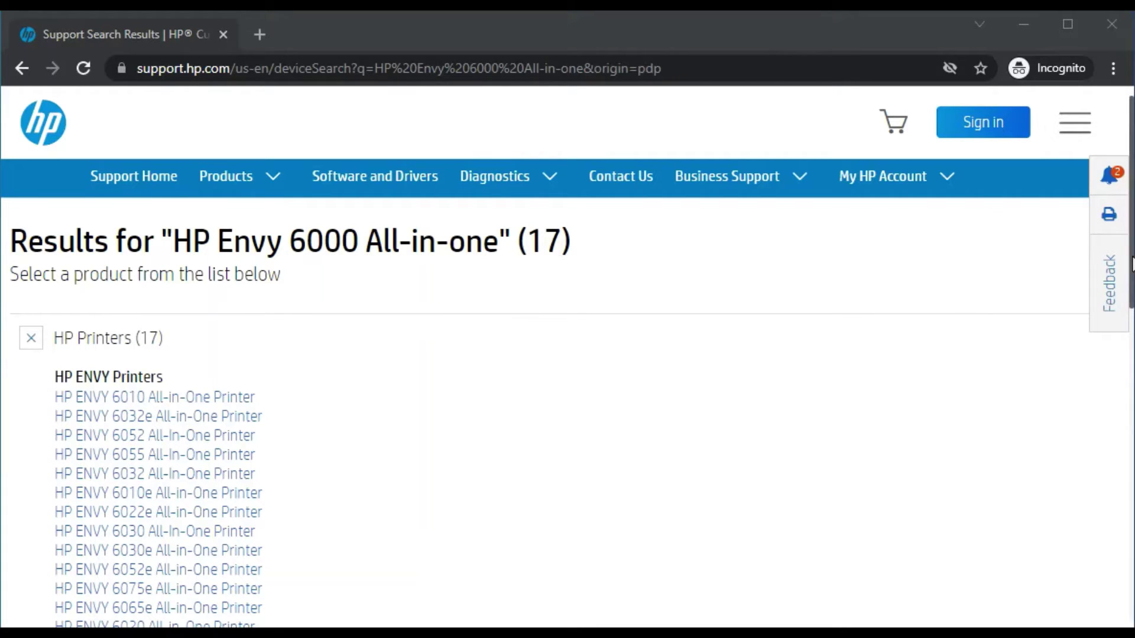
drag(1131, 255, 1130, 325)
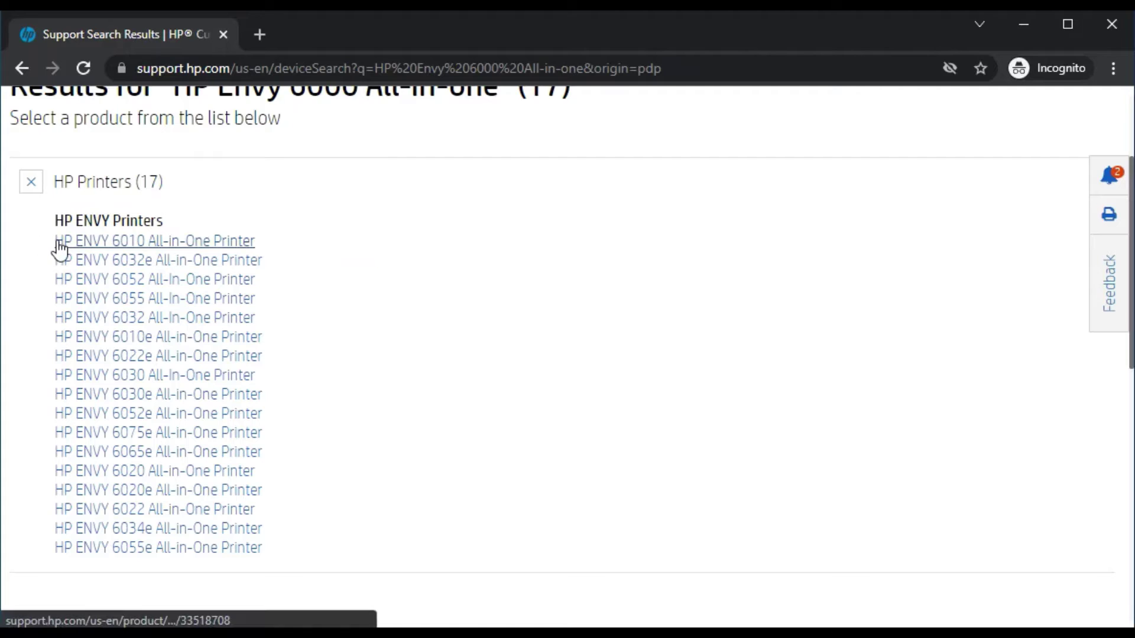
click(168, 246)
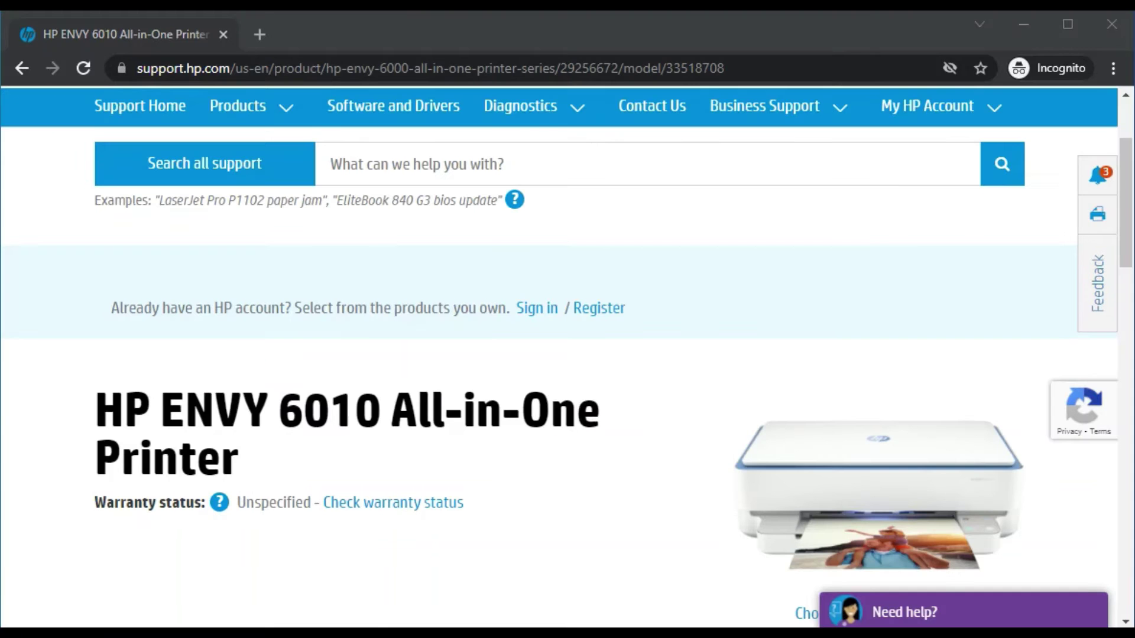
scroll(1018, 231, down, 2)
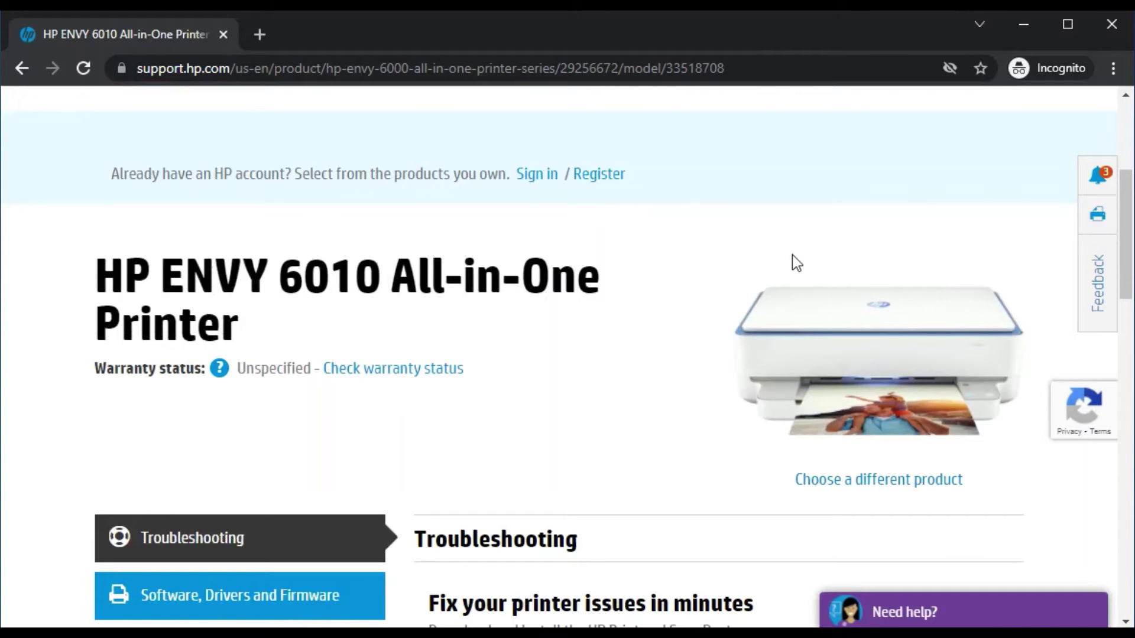
drag(1127, 217, 1128, 304)
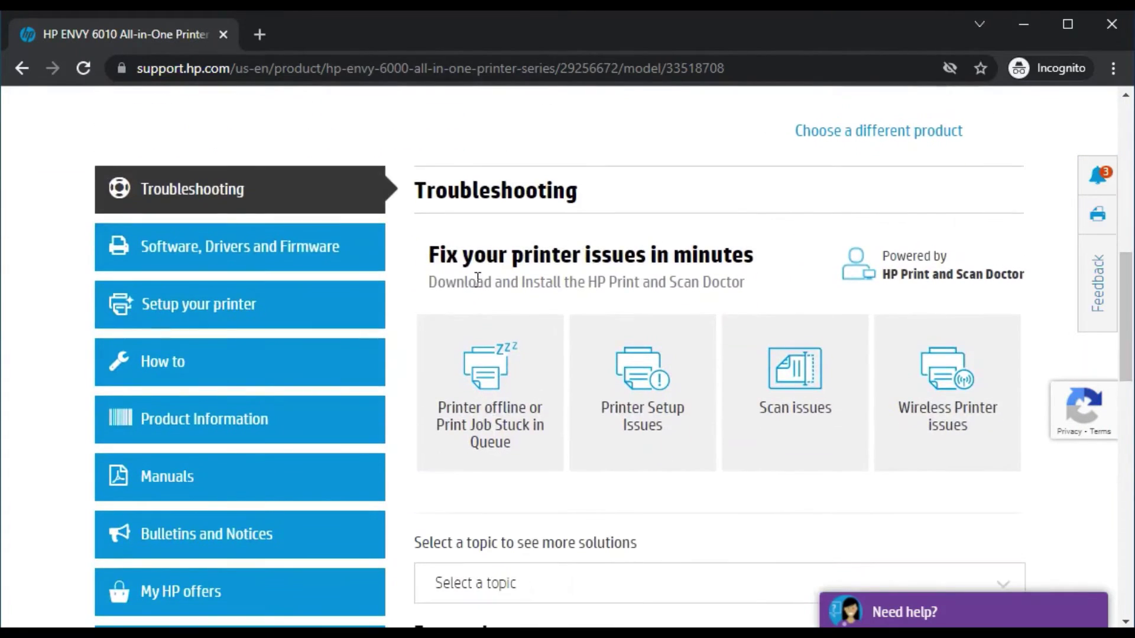
Show the Software, Drivers and Firmware section for the HP ENVY 6010
click(159, 256)
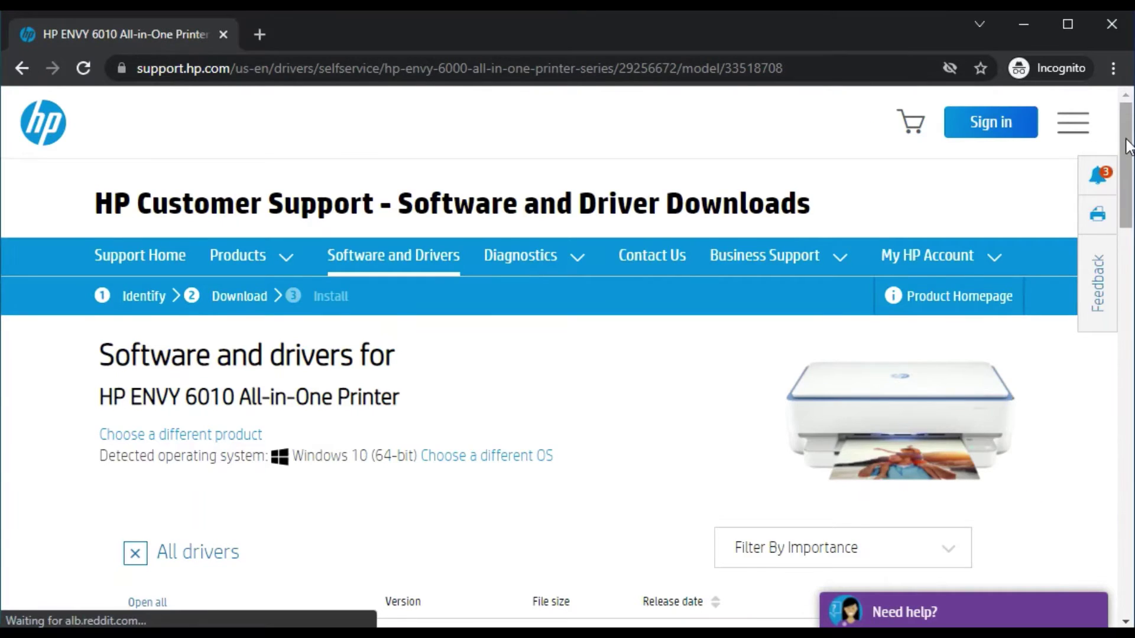
drag(1128, 145, 1128, 182)
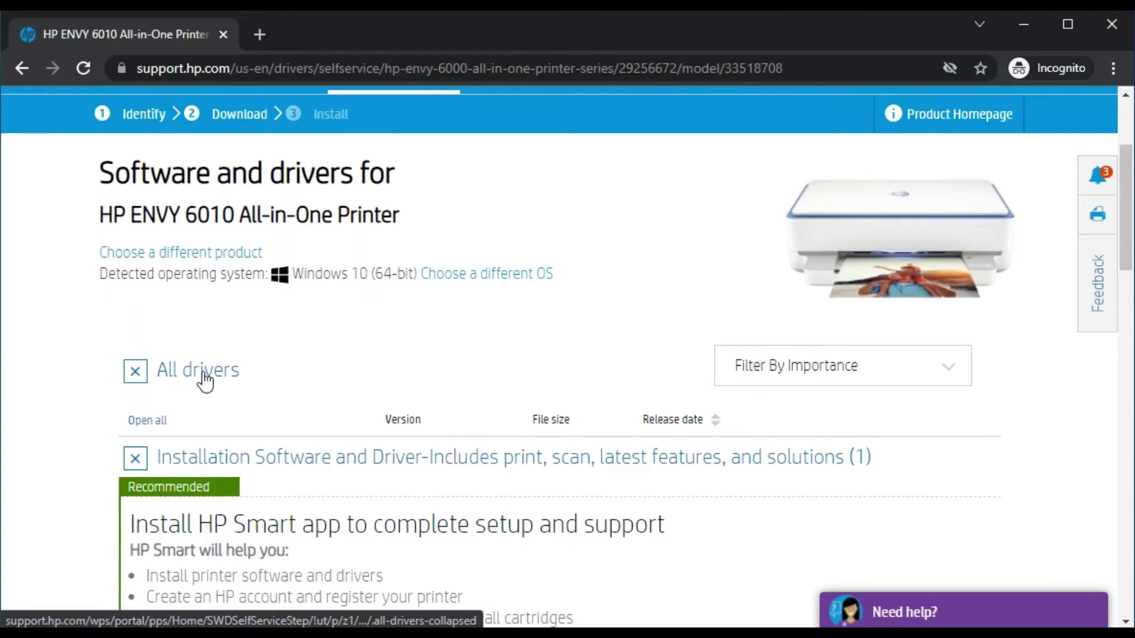
drag(1127, 226, 1128, 290)
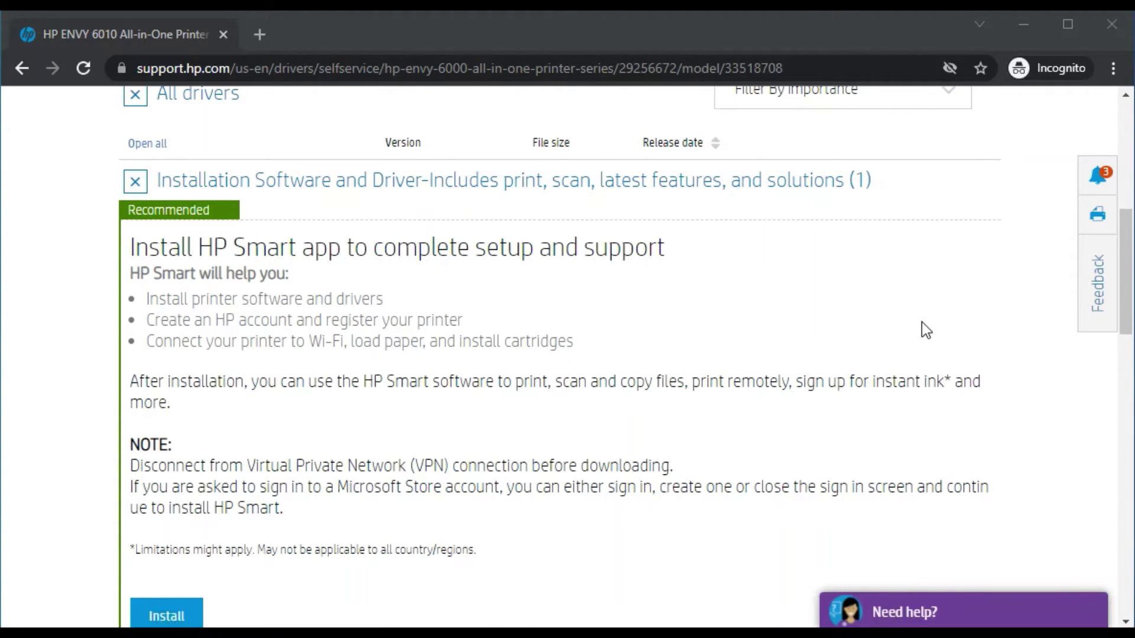
scroll(444, 452, down, 1)
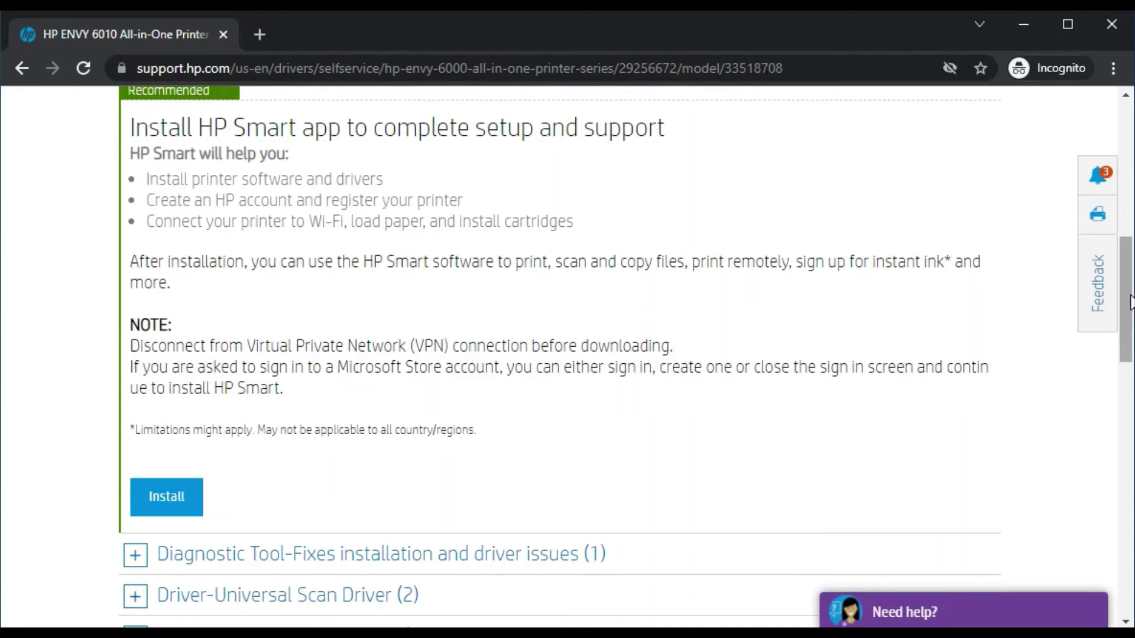
drag(1127, 304, 1128, 344)
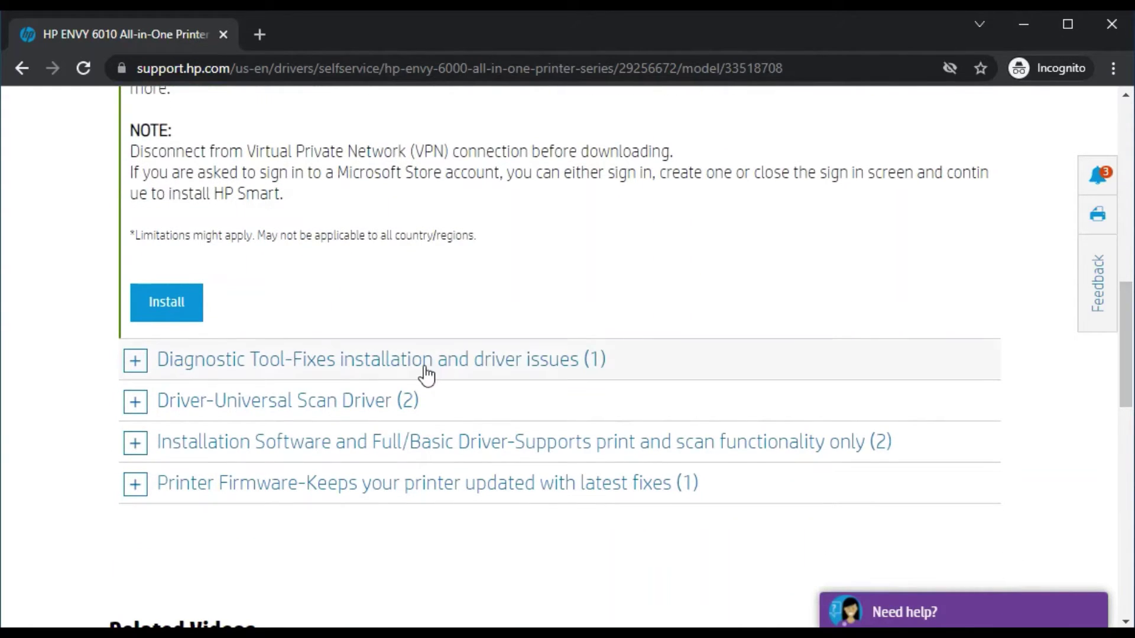
Expand Diagnostic Tool, Universal Scan Driver, Basic Drivers, Installation Software and Printer Firmware download lists
click(136, 364)
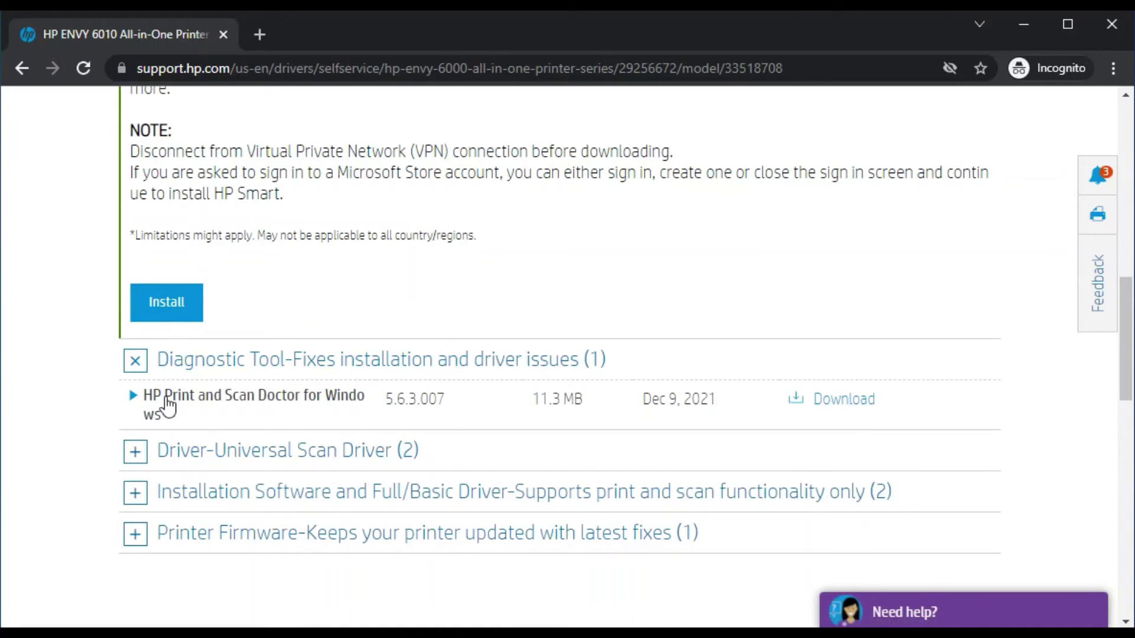
click(135, 457)
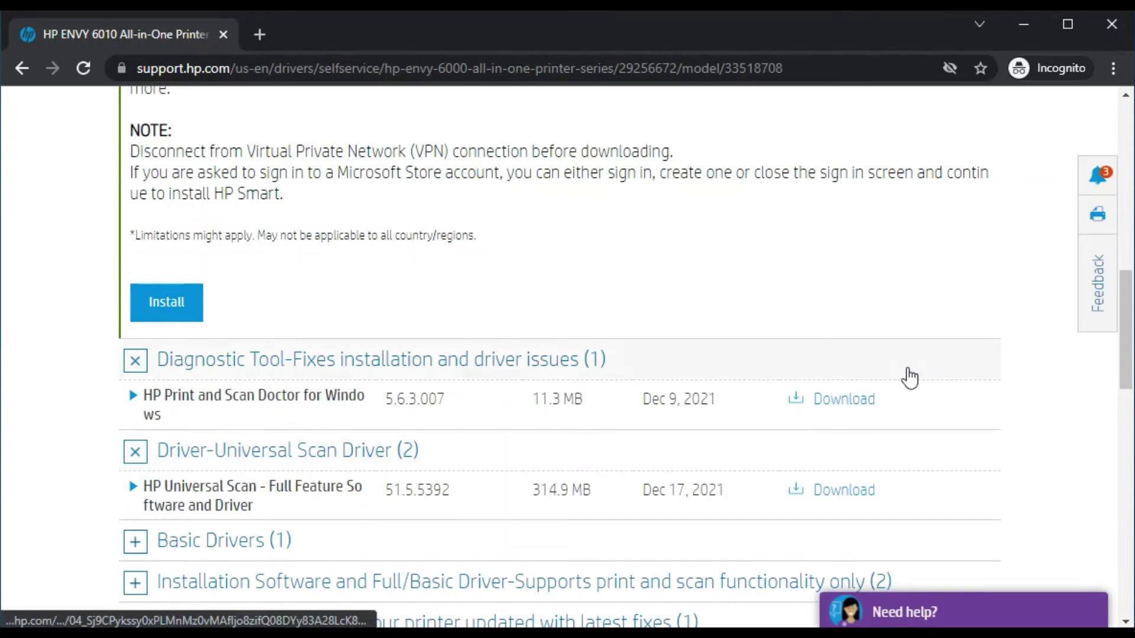
scroll(448, 328, down, 2)
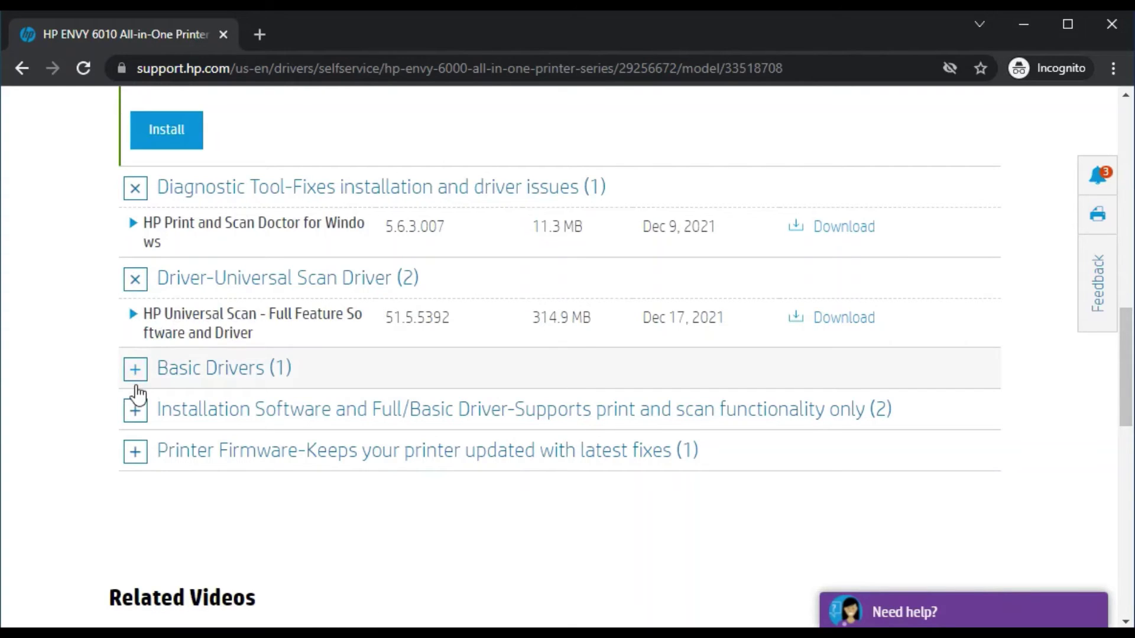
click(135, 373)
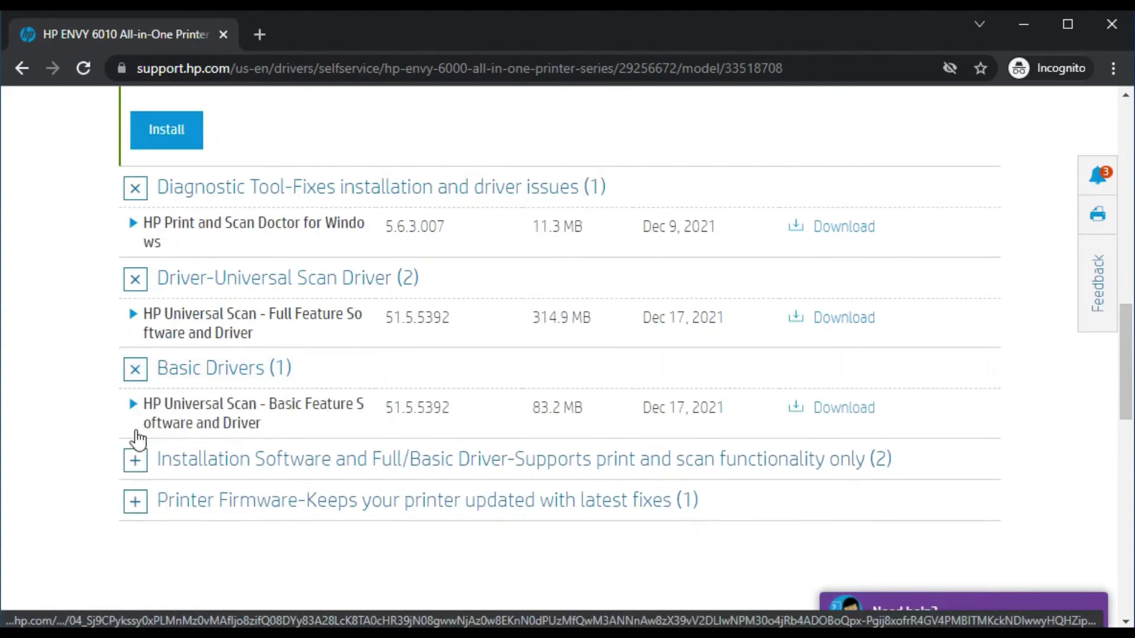
click(135, 463)
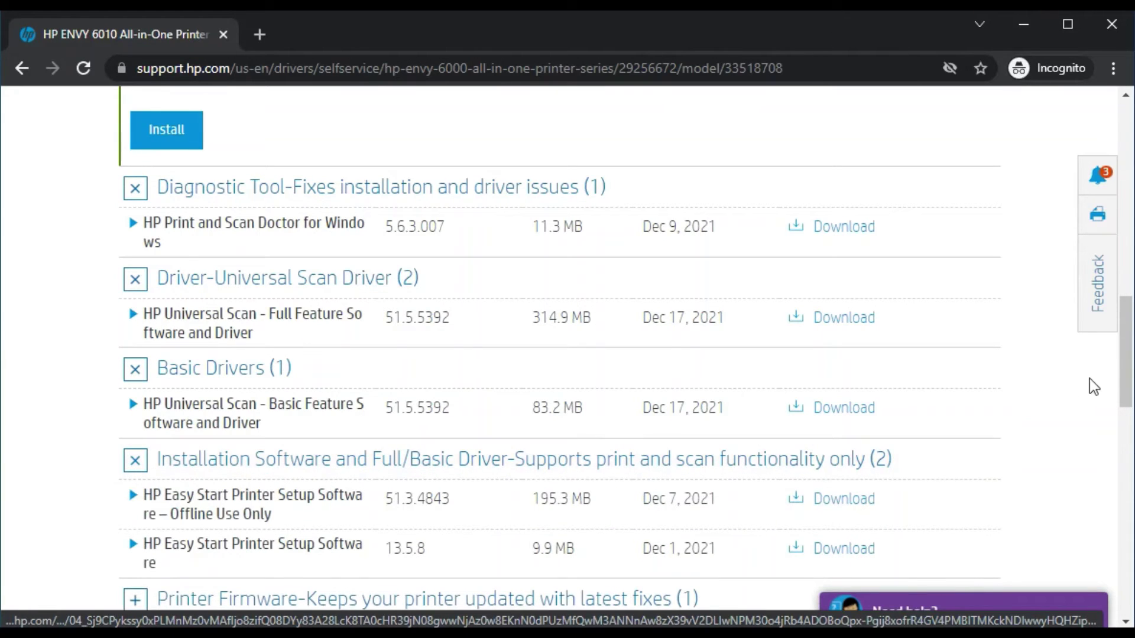
drag(1126, 333, 1128, 426)
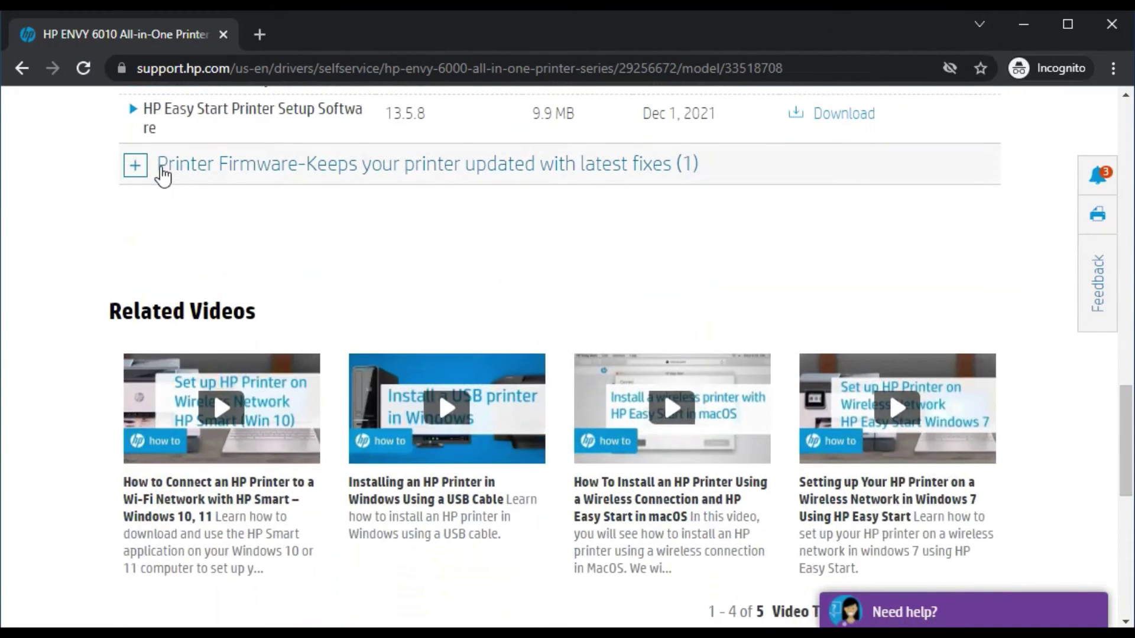
click(136, 168)
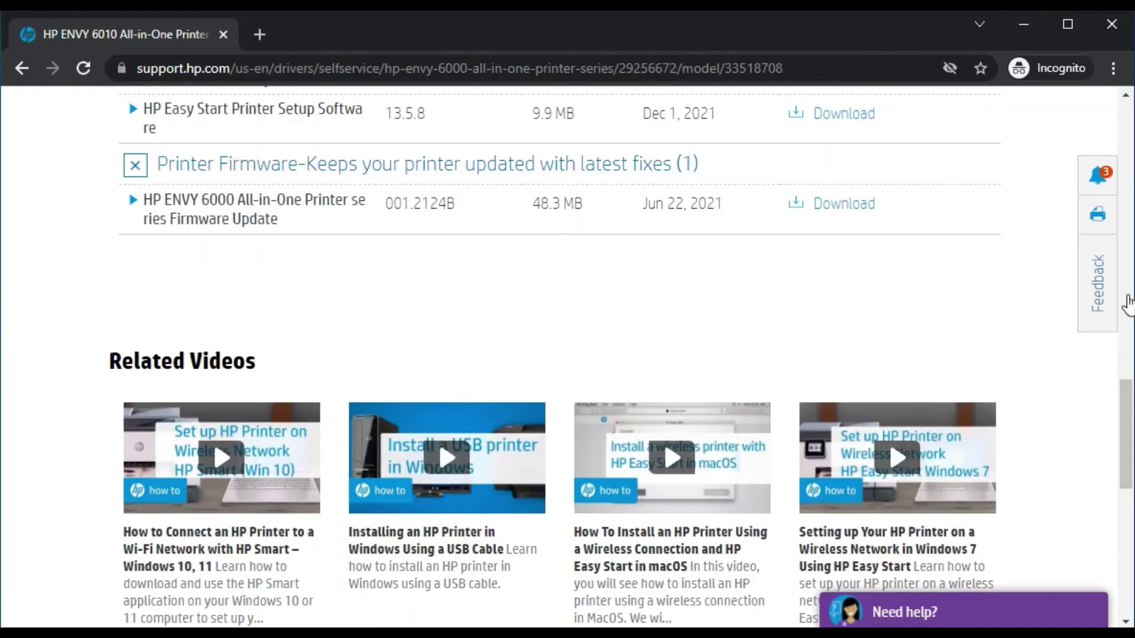
scroll(1126, 354, up, 1)
mouse_move(1126, 355)
mouse_down()
mouse_move(1128, 218)
mouse_move(1128, 249)
mouse_up()
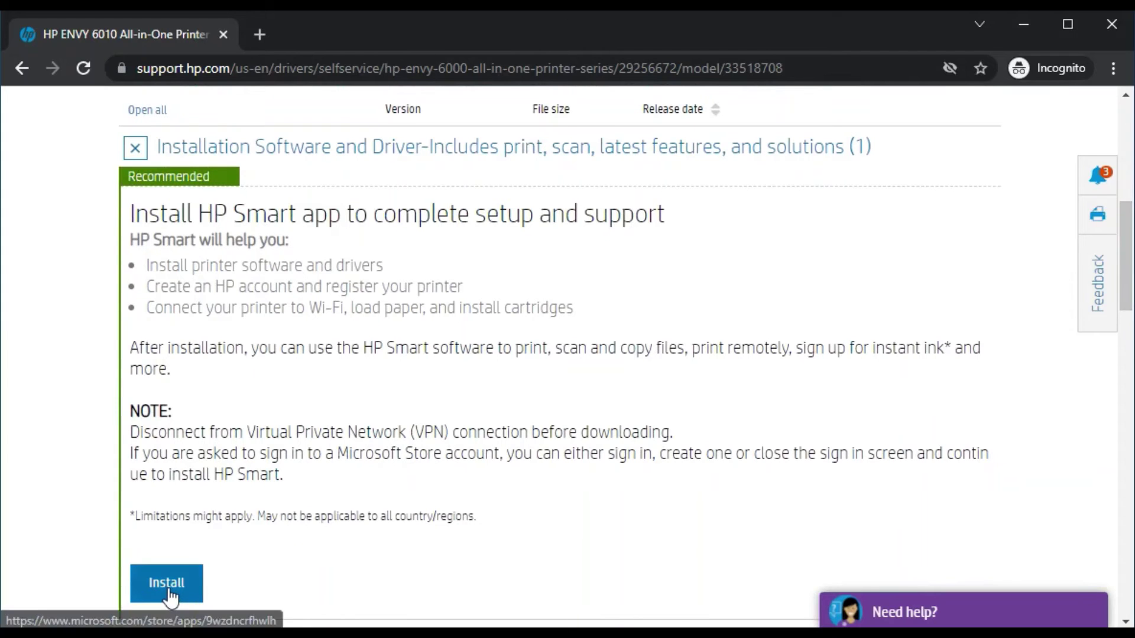
Install HP Smart via its Microsoft Store page using Get
click(169, 594)
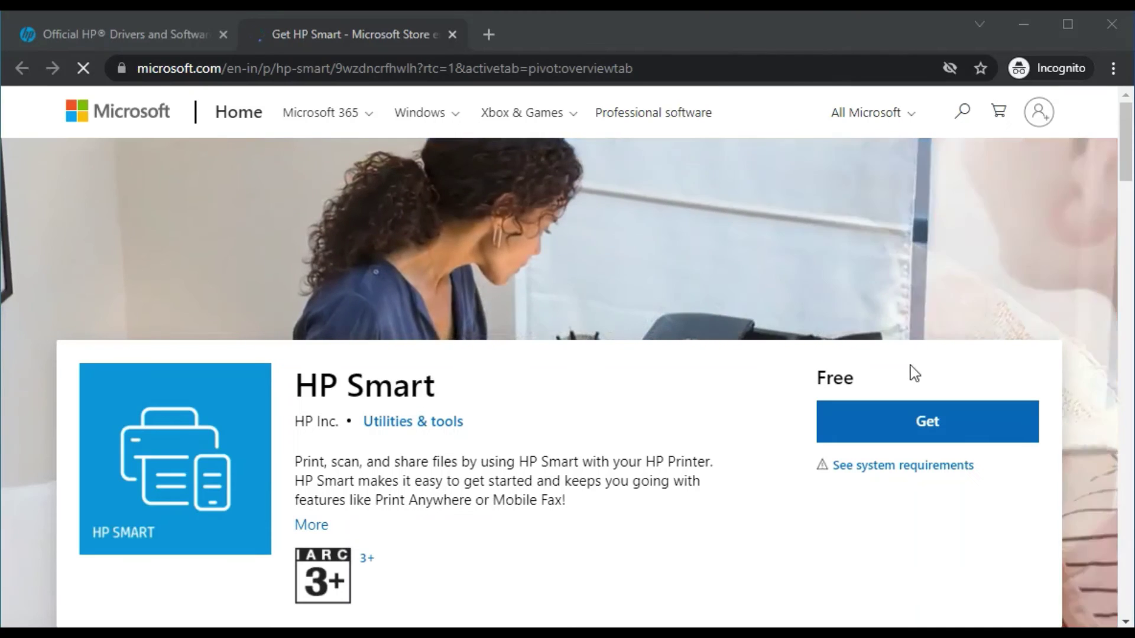
click(933, 426)
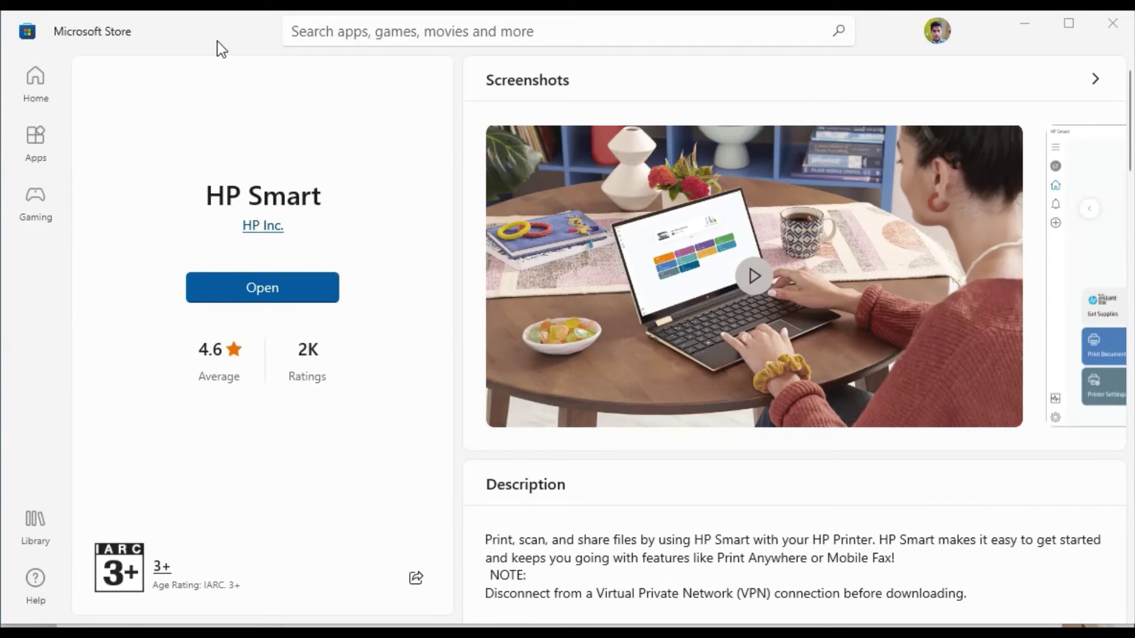
Launch HP Smart and start Add Printer to search for available printers
click(264, 285)
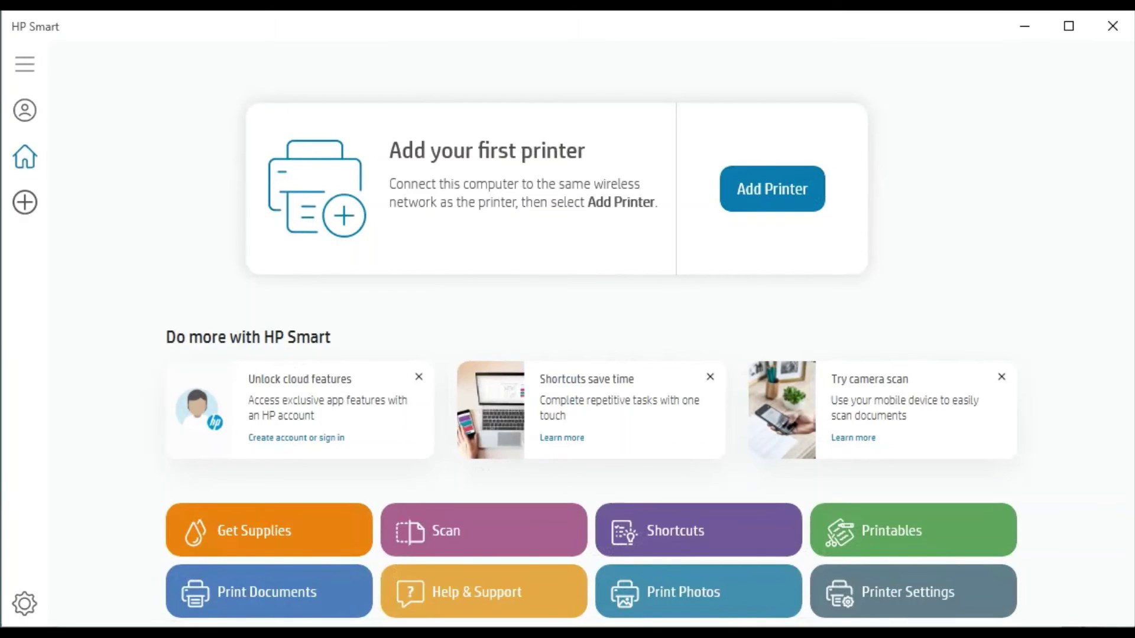
click(766, 195)
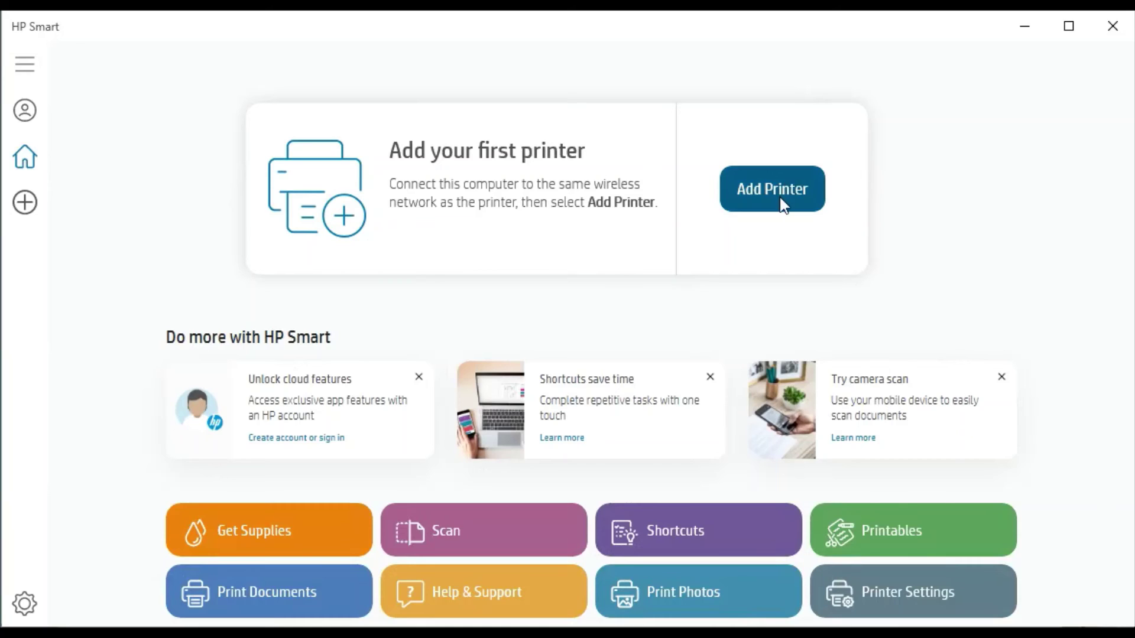
click(762, 195)
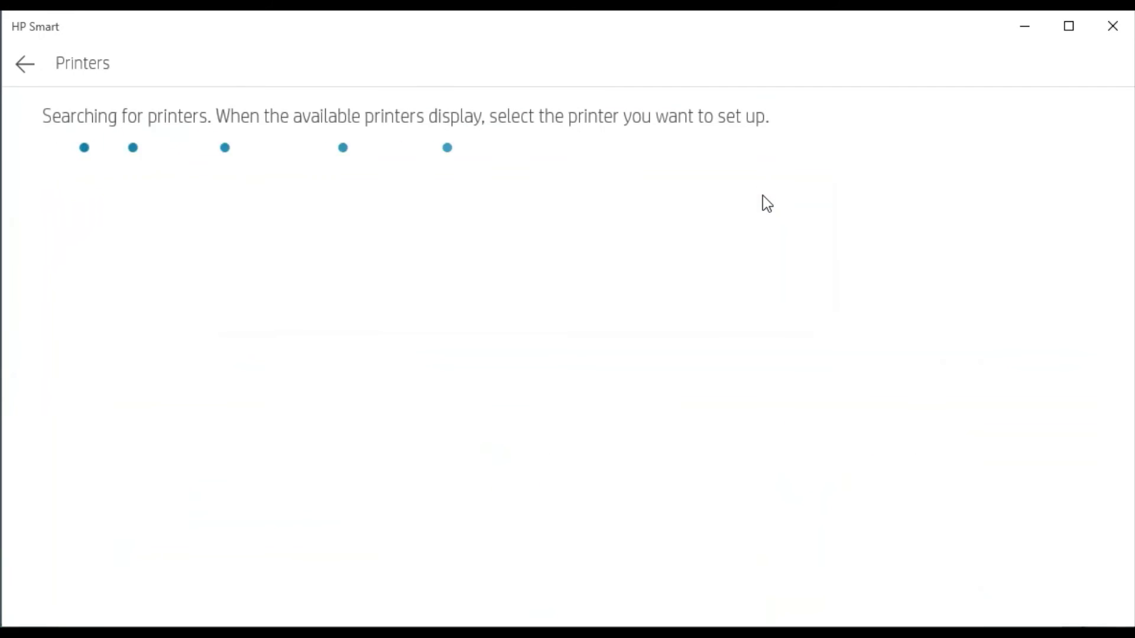